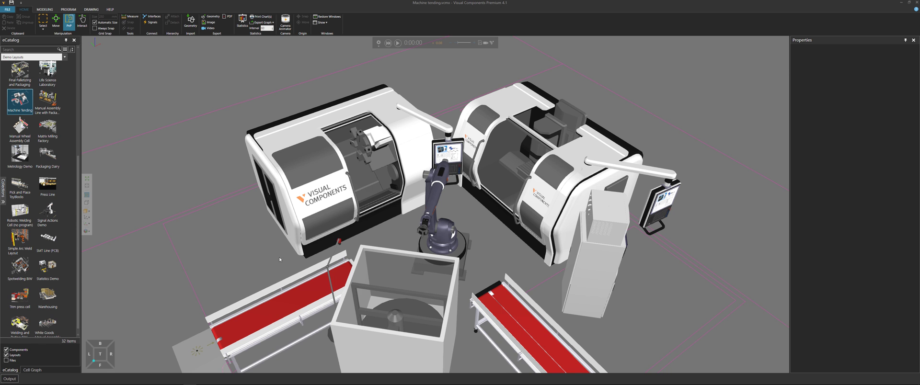
# Bring Acrobat Pro DC forward, showing VC_VisualComponents.pdf in Prepare Form
pyautogui.click(150, 379)
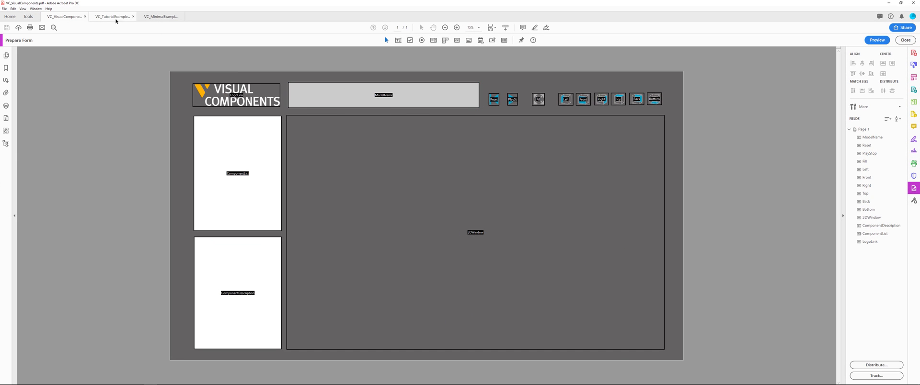
# Inspect VC_TutorialExample's fields such as ComponentList, view VC_MinimalExample, then minimize Acrobat
pyautogui.click(115, 21)
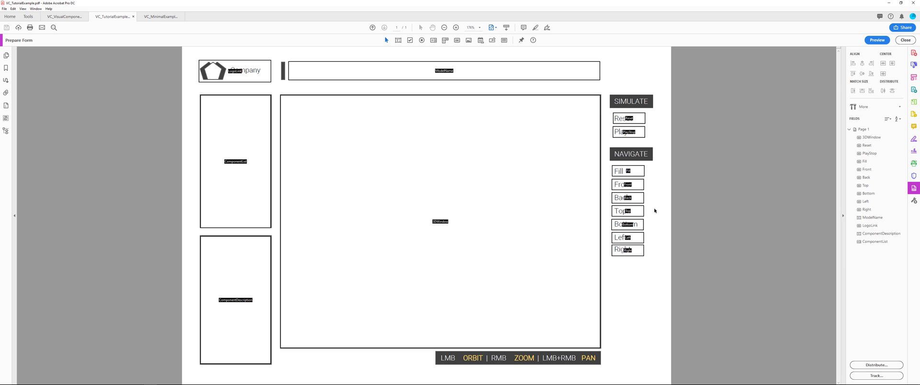
pyautogui.click(216, 143)
pyautogui.click(184, 48)
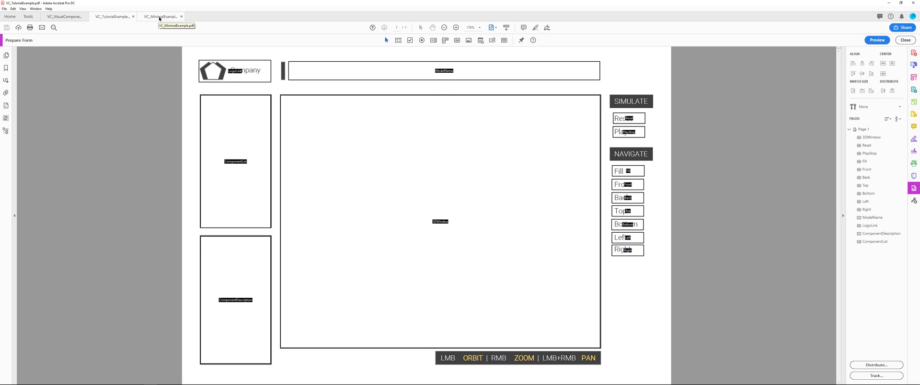
pyautogui.click(159, 17)
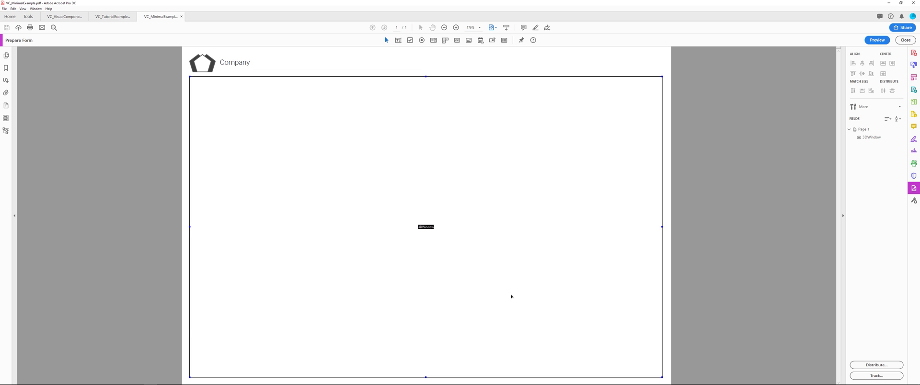
pyautogui.click(887, 4)
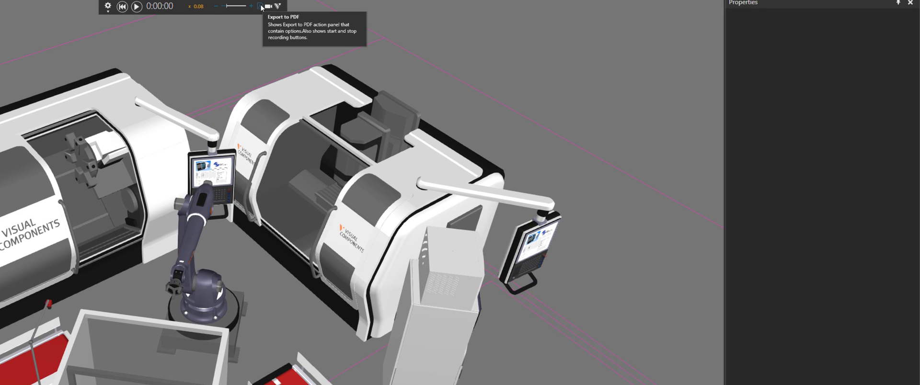
# Set PDF export to the VisualComponents template titled 'Example' and start recording
pyautogui.click(260, 6)
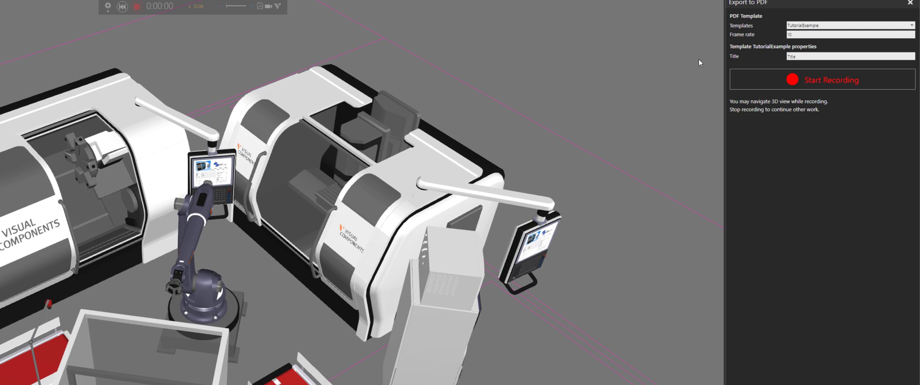
pyautogui.click(821, 26)
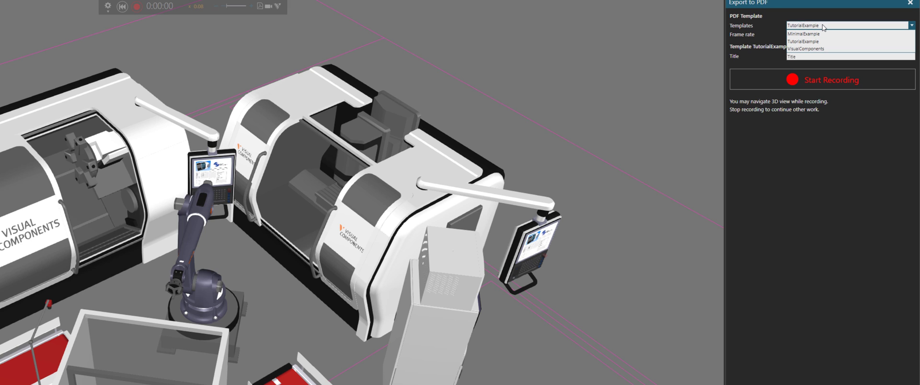
pyautogui.click(820, 49)
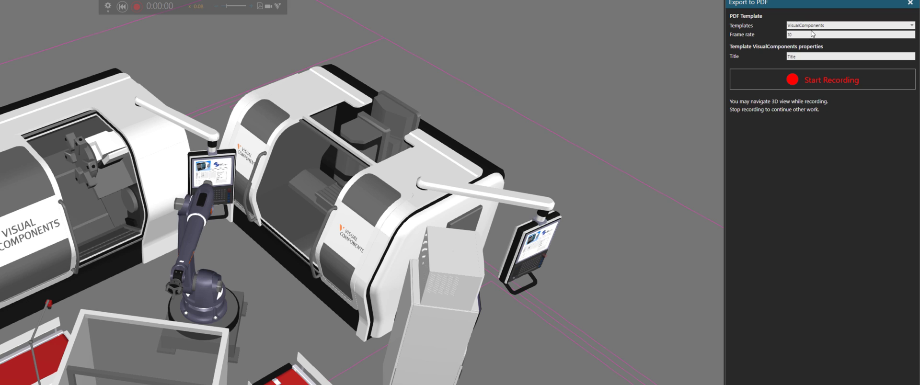
pyautogui.click(807, 56)
pyautogui.write('Example')
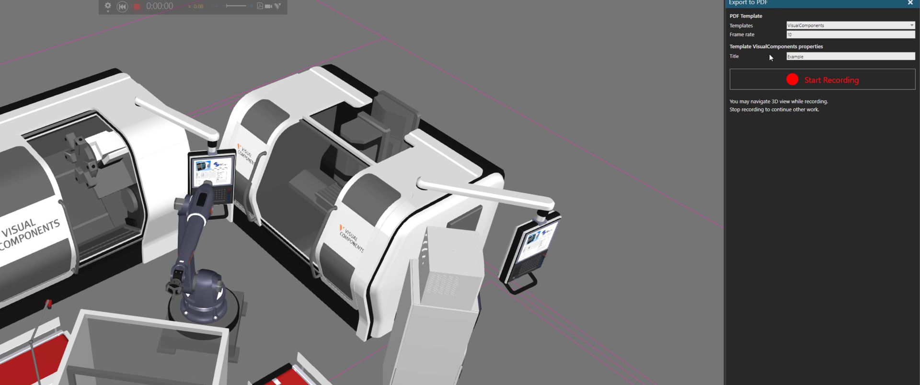
pyautogui.click(779, 81)
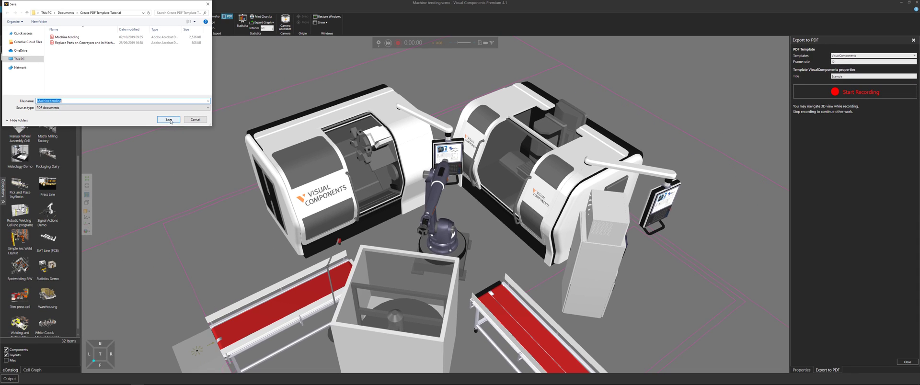
# Save the recording as Machine tending.pdf, replacing the existing file
pyautogui.click(169, 120)
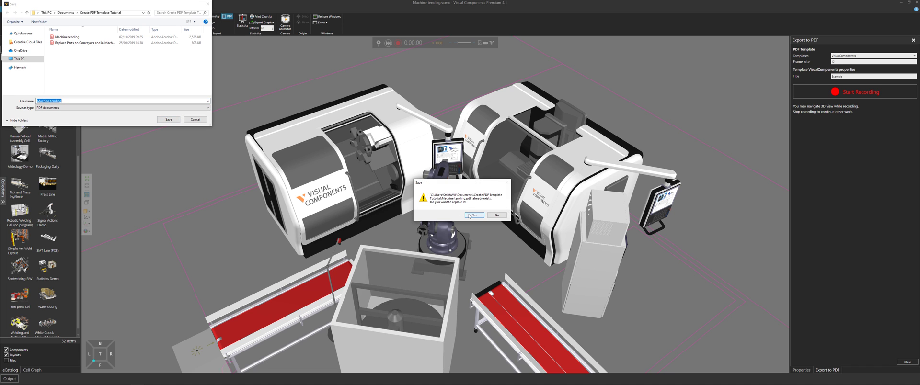
pyautogui.click(473, 215)
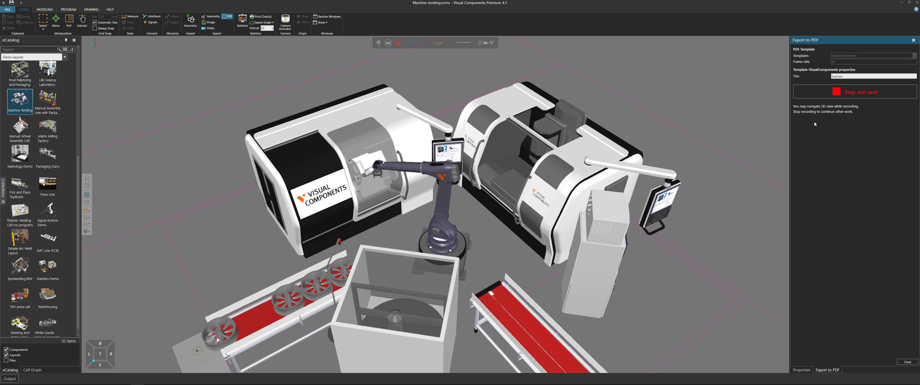
# Stop recording to export the PDF and orbit the 3D cell to an elevated view
pyautogui.click(827, 96)
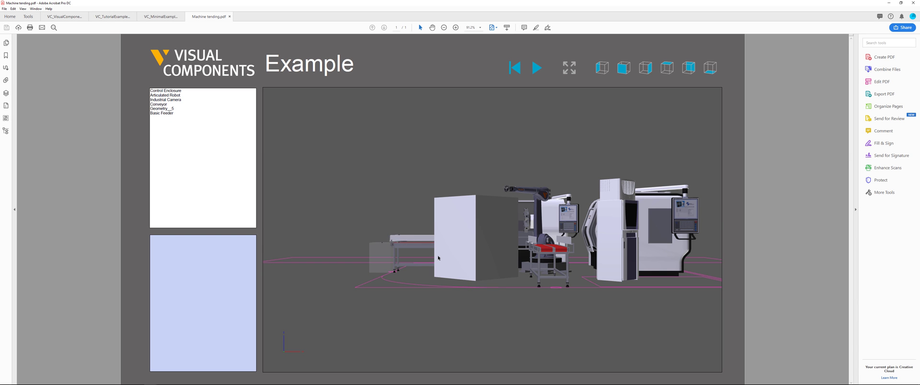
pyautogui.moveTo(373, 209); pyautogui.dragTo(498, 249)
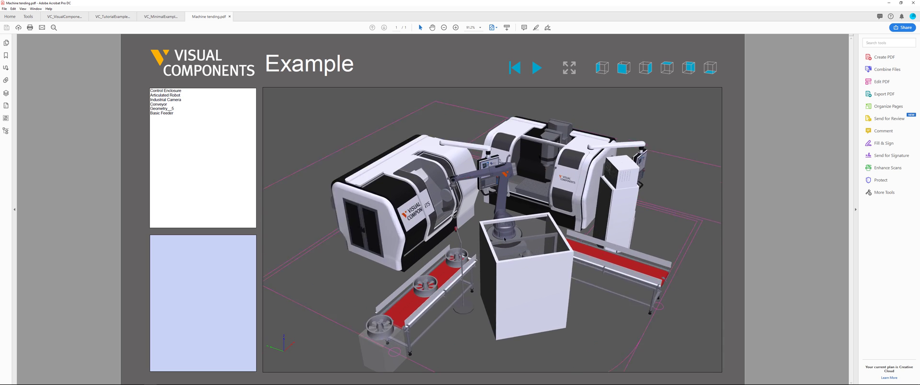
pyautogui.scroll(5, 506, 248)
pyautogui.scroll(-5, 505, 249)
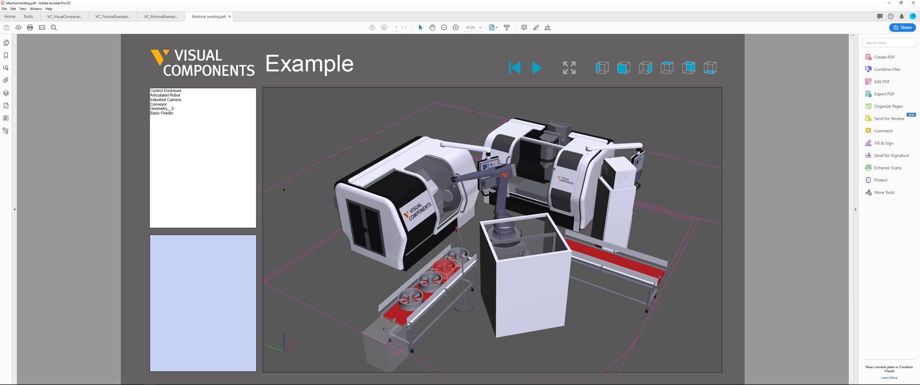
# Focus the 3D view on the Control Enclosure, Articulated Robot and Industrial Camera
pyautogui.click(165, 91)
pyautogui.click(165, 96)
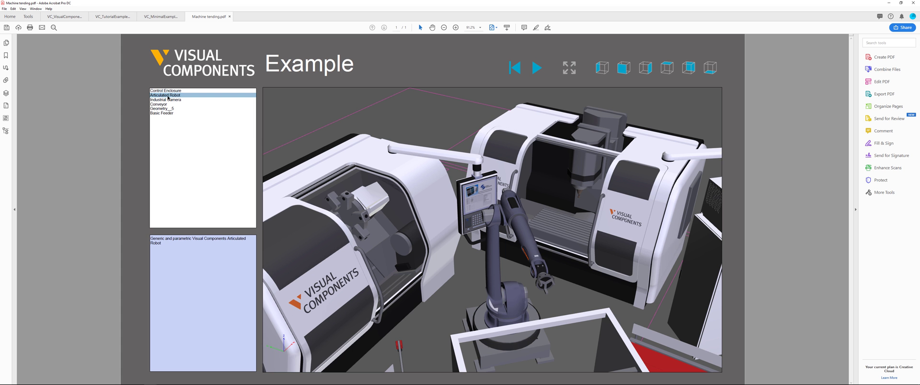
pyautogui.click(166, 100)
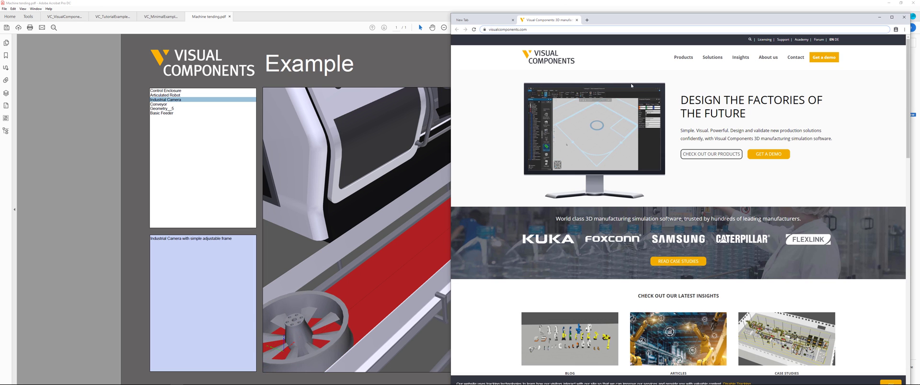
pyautogui.click(879, 18)
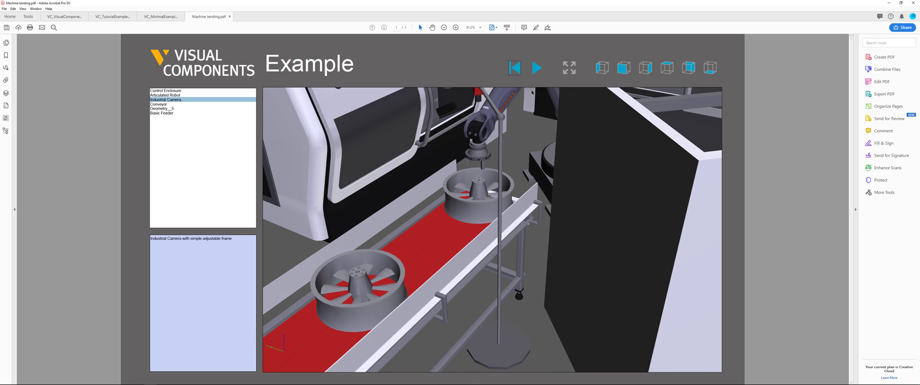
# Cycle through the preset 3D views, tilt the model, then close Machine tending.pdf without saving
pyautogui.click(537, 68)
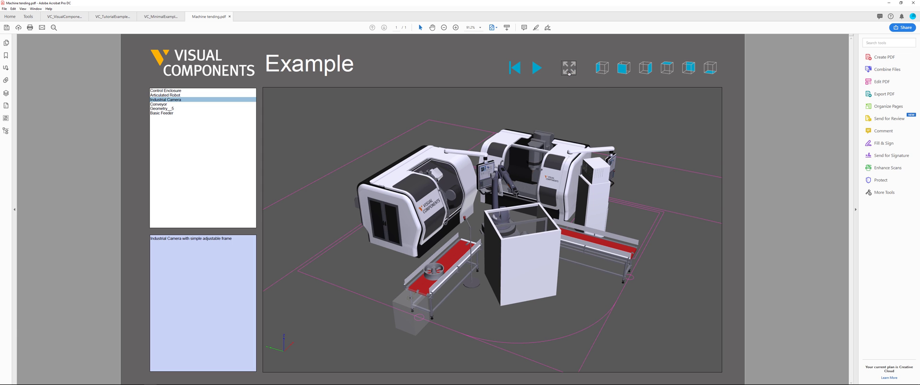
pyautogui.click(602, 68)
pyautogui.click(624, 68)
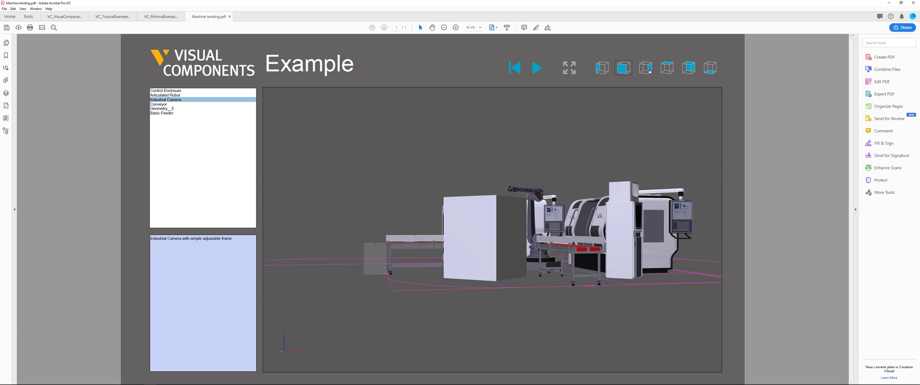
pyautogui.click(666, 67)
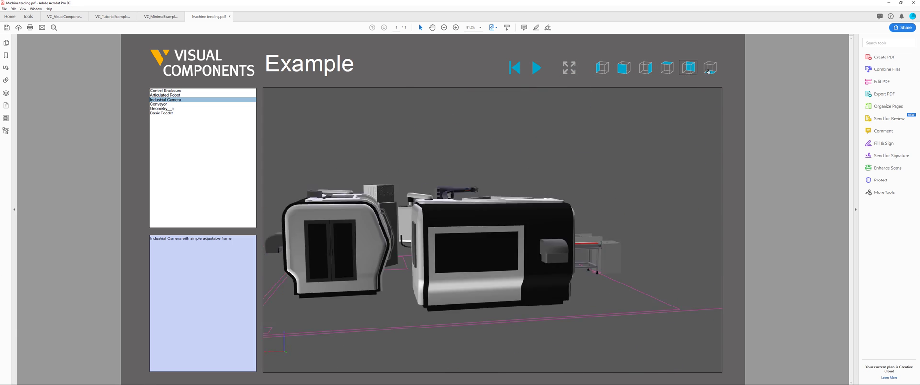
pyautogui.click(710, 67)
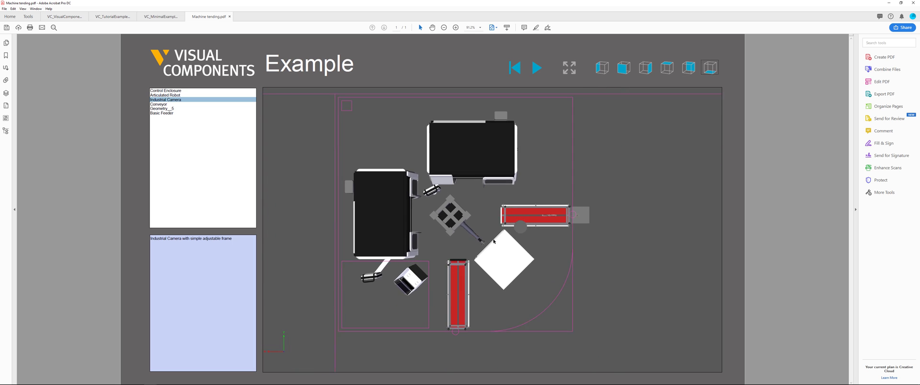
pyautogui.moveTo(489, 223); pyautogui.dragTo(569, 366)
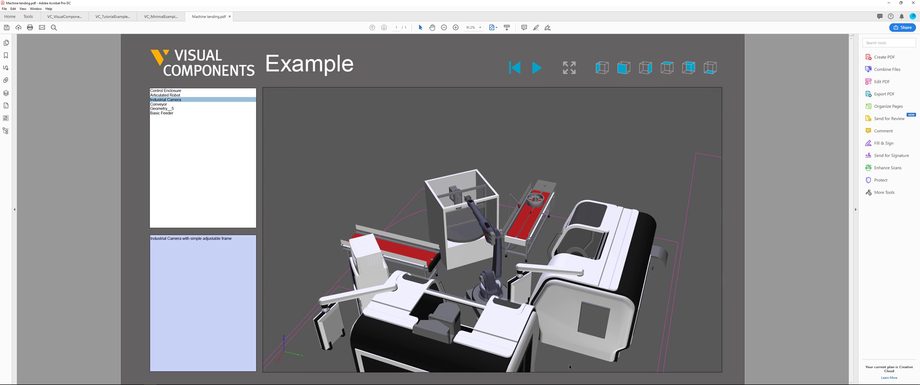
pyautogui.click(229, 17)
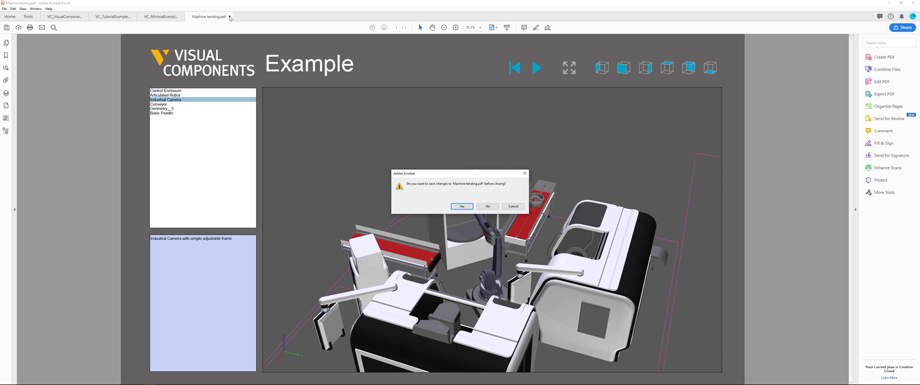
pyautogui.click(487, 207)
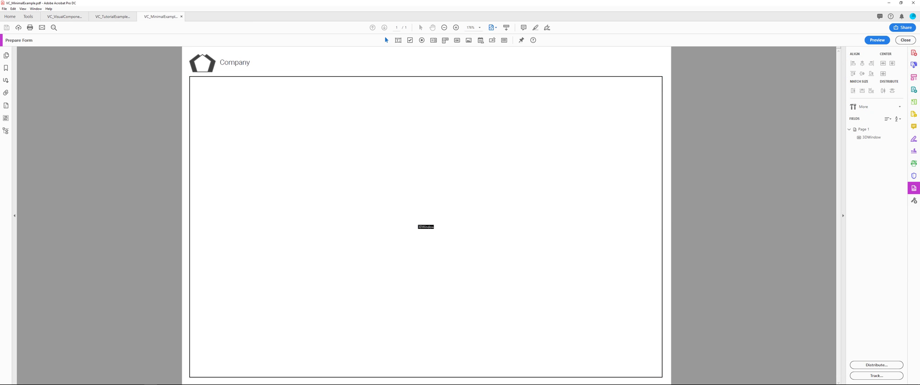
# Return to Visual Components and switch the PDF template to TutorialExample
pyautogui.click(137, 379)
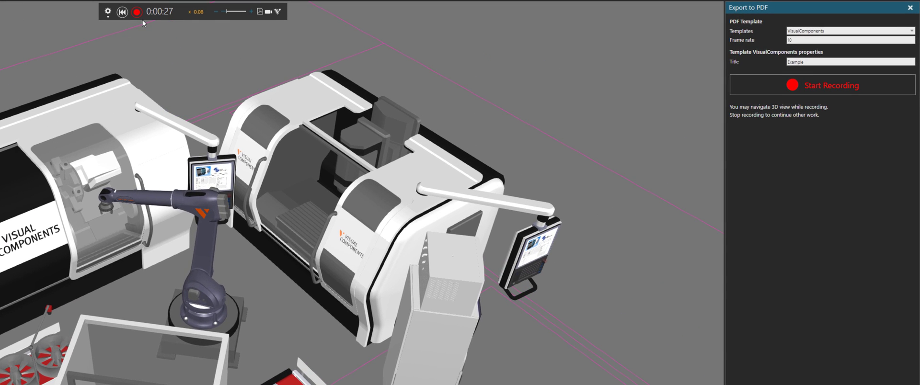
pyautogui.click(824, 31)
pyautogui.click(820, 47)
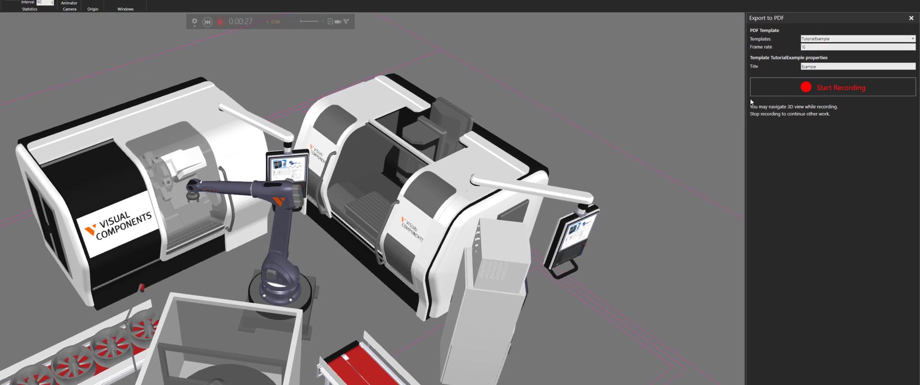
# Start recording and save it over the existing Machine tending.pdf
pyautogui.click(757, 91)
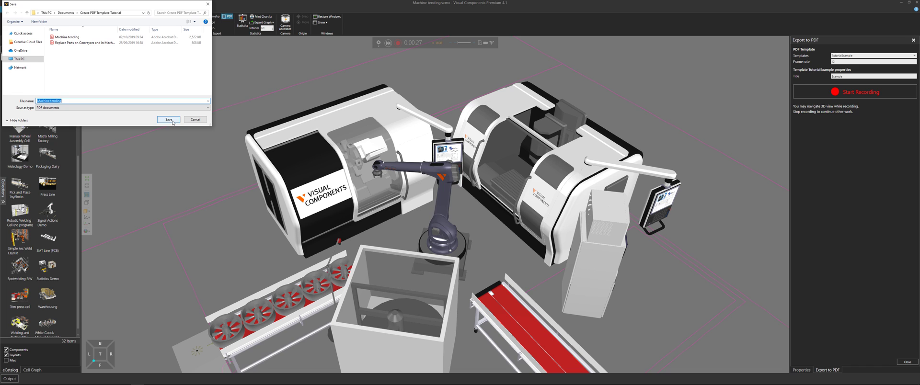
pyautogui.click(173, 122)
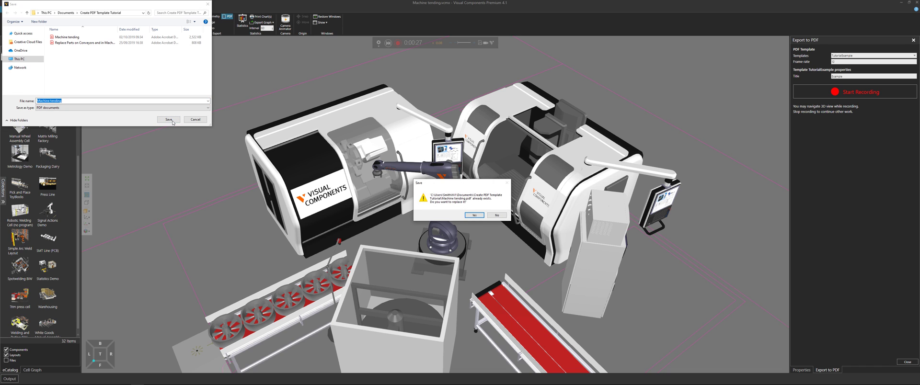
pyautogui.click(474, 215)
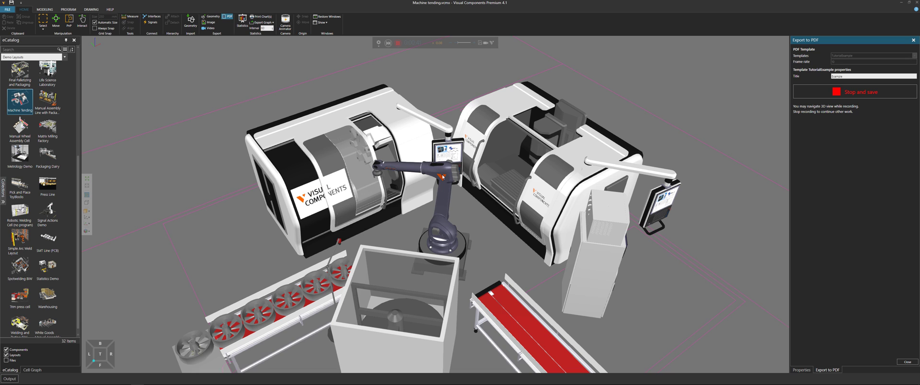
# Stop and save the 3D PDF, then show the Control Enclosure and Conveyor descriptions
pyautogui.click(832, 98)
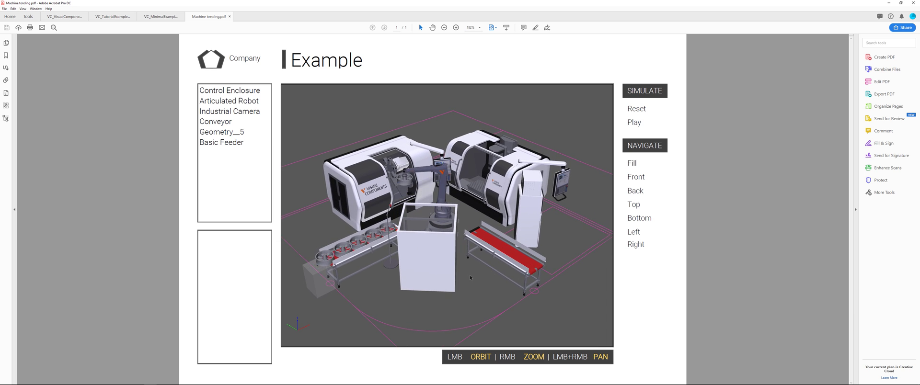
pyautogui.scroll(3, 477, 280)
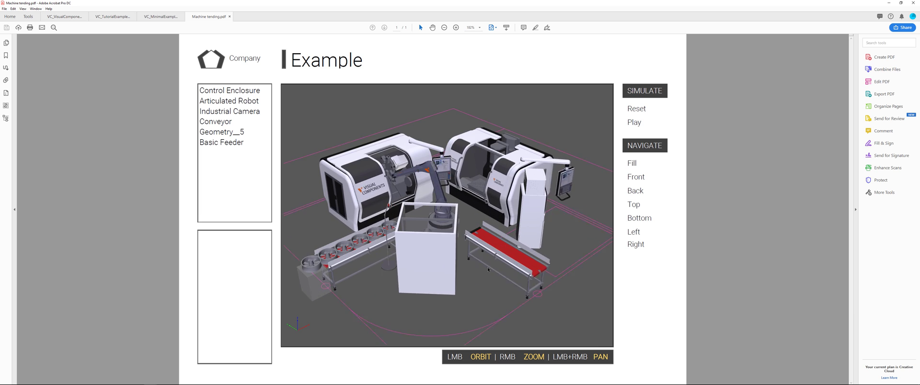
pyautogui.click(248, 92)
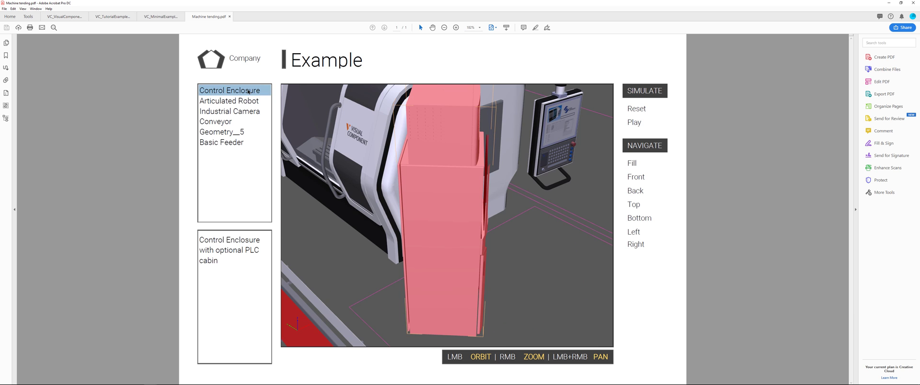
pyautogui.click(230, 122)
# Try the Fill, Front, Back, Top, Bottom and Left views, play the animation, and orbit
pyautogui.click(633, 163)
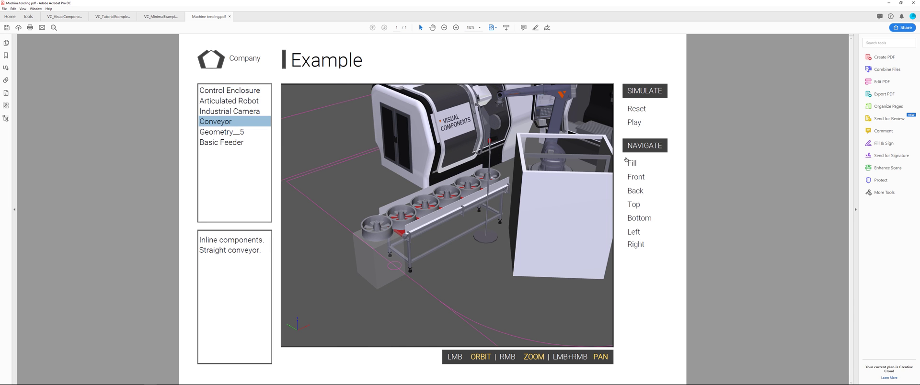
pyautogui.click(637, 178)
pyautogui.click(635, 191)
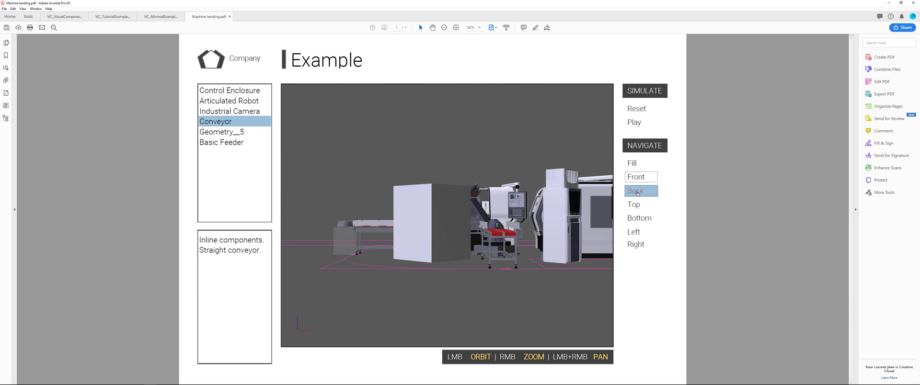
pyautogui.click(634, 205)
pyautogui.click(637, 219)
pyautogui.click(635, 233)
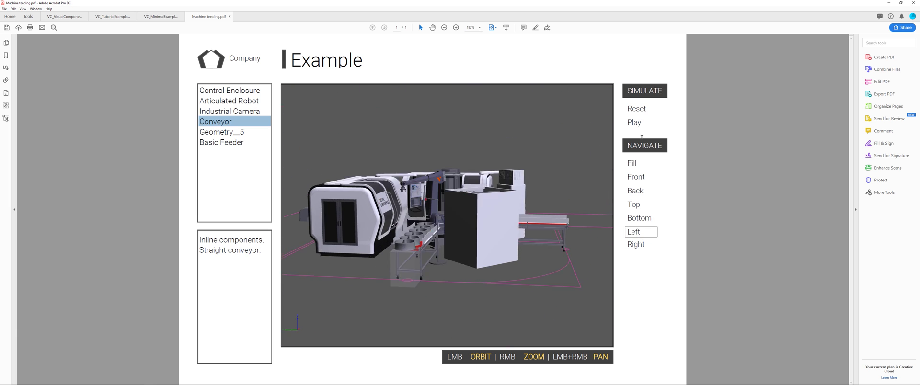
pyautogui.click(634, 123)
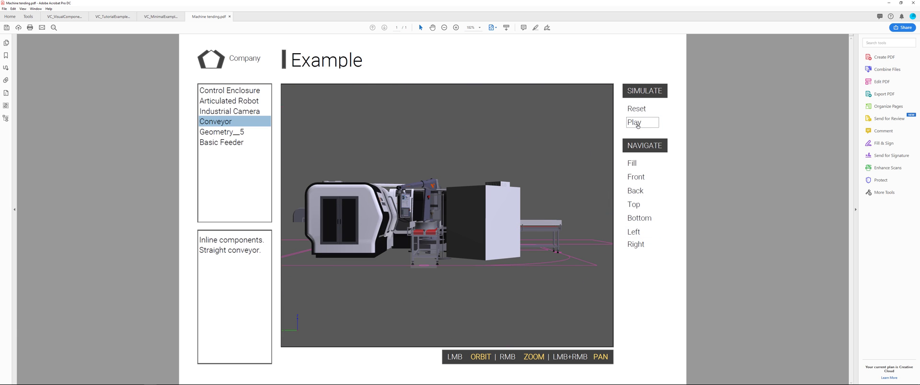
pyautogui.moveTo(529, 245); pyautogui.dragTo(484, 306)
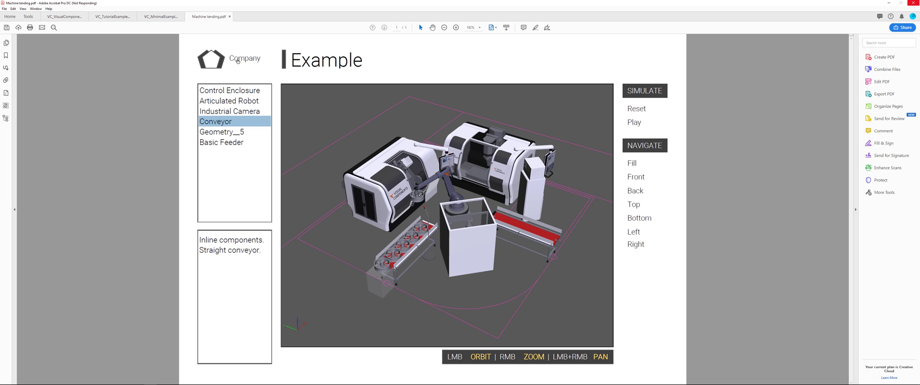
pyautogui.click(237, 61)
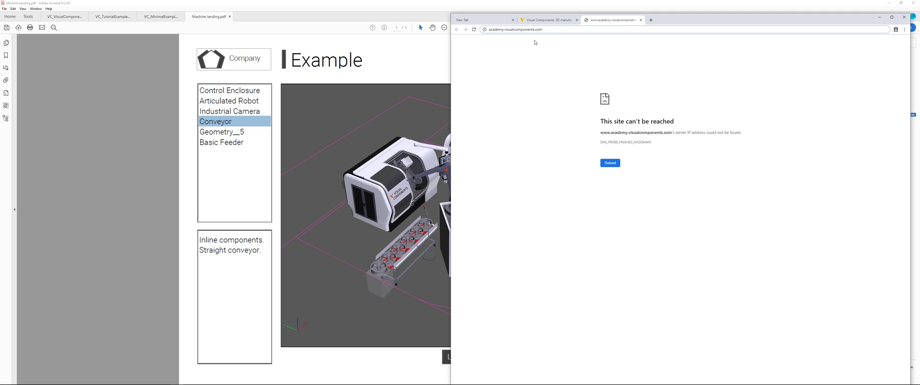
pyautogui.click(641, 20)
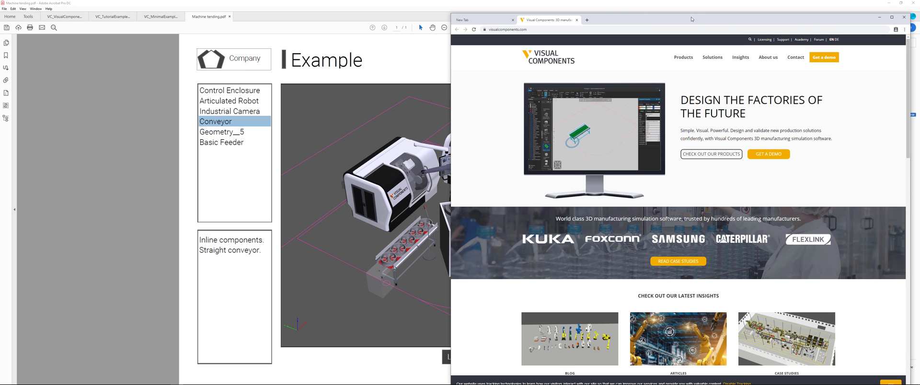
# Close Machine tending.pdf without saving
pyautogui.click(880, 18)
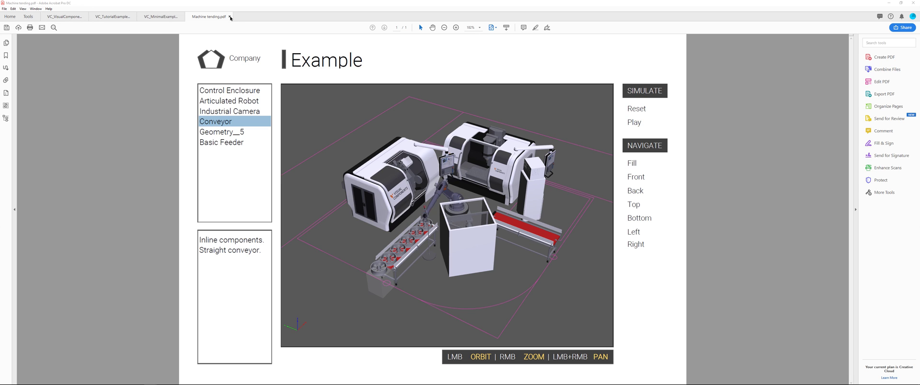
pyautogui.hotkey('ctrl', 'w')
pyautogui.press('n')
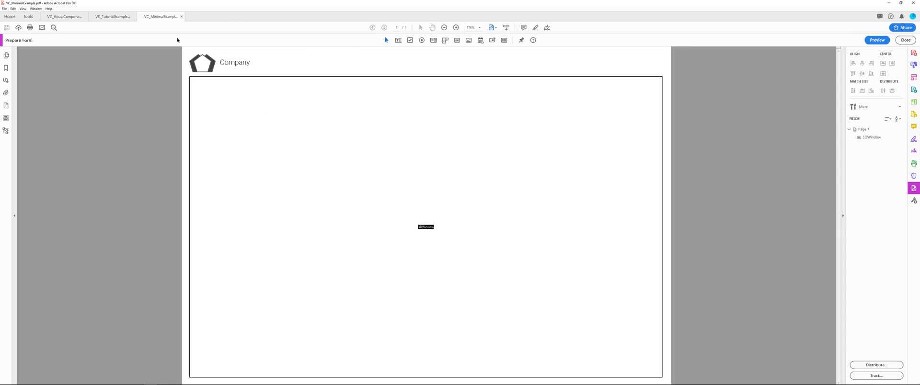
pyautogui.click(106, 17)
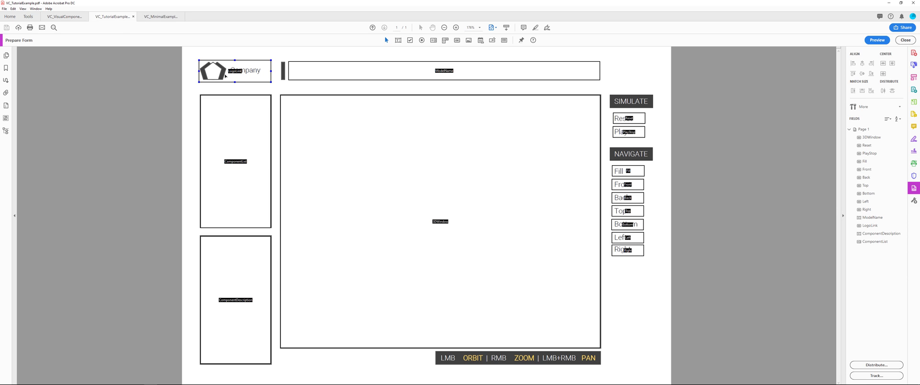
pyautogui.doubleClick(235, 75)
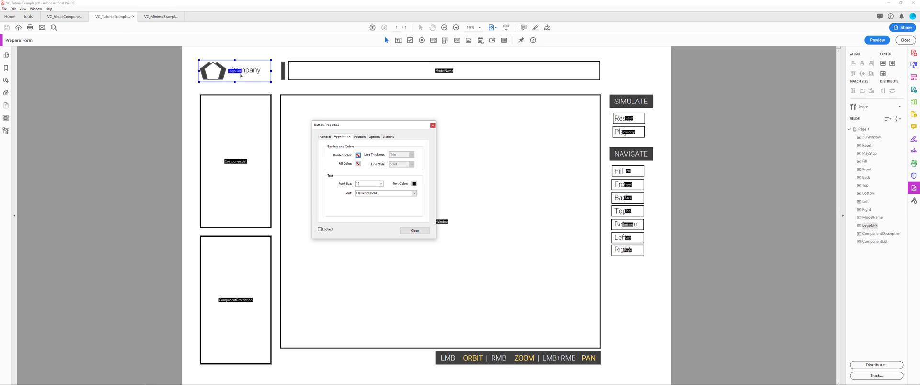
pyautogui.click(374, 137)
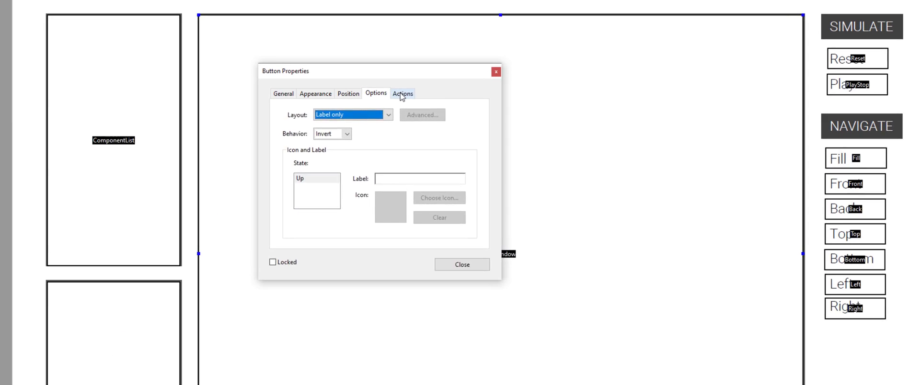
pyautogui.click(402, 94)
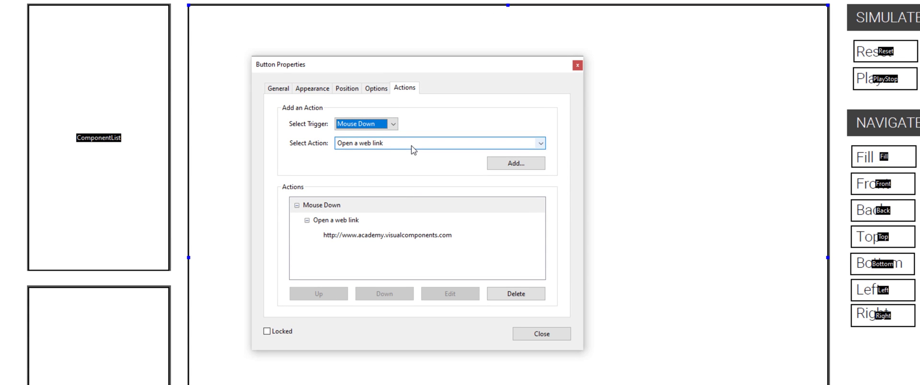
pyautogui.click(369, 236)
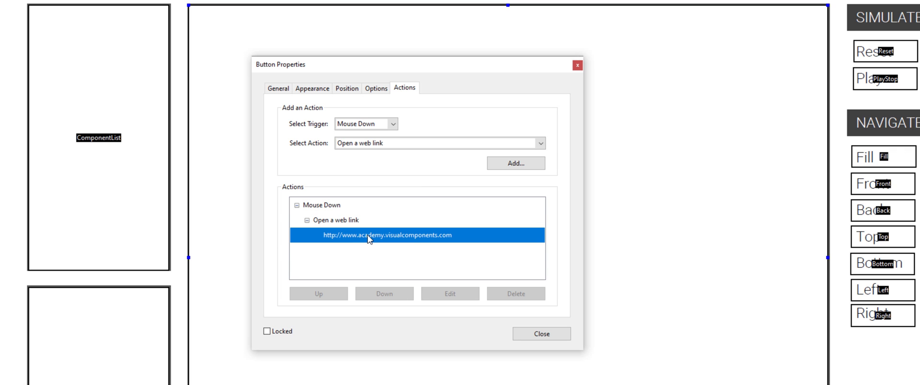
pyautogui.click(354, 222)
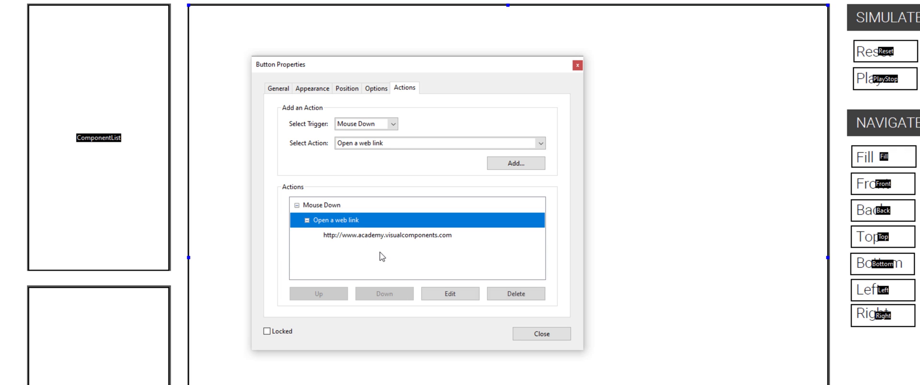
pyautogui.click(431, 292)
pyautogui.click(479, 198)
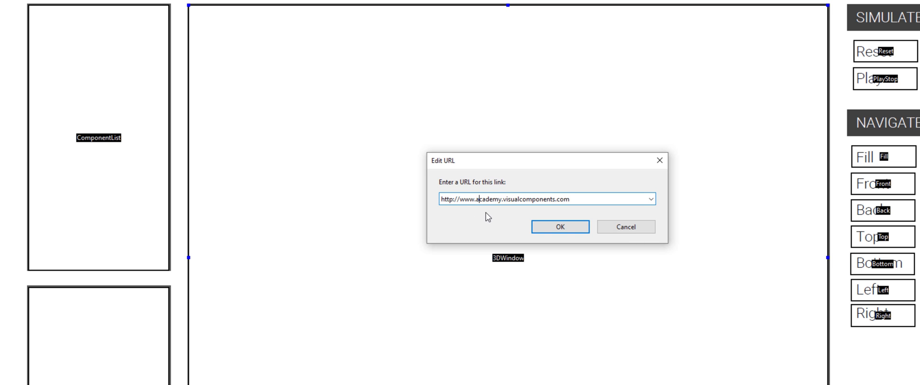
pyautogui.press('BackSpace')
pyautogui.press('BackSpace')
pyautogui.press('BackSpace')
pyautogui.press('BackSpace')
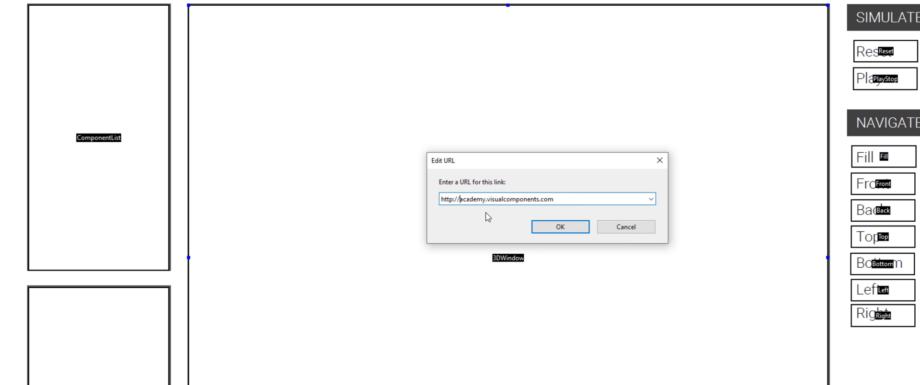
pyautogui.click(559, 228)
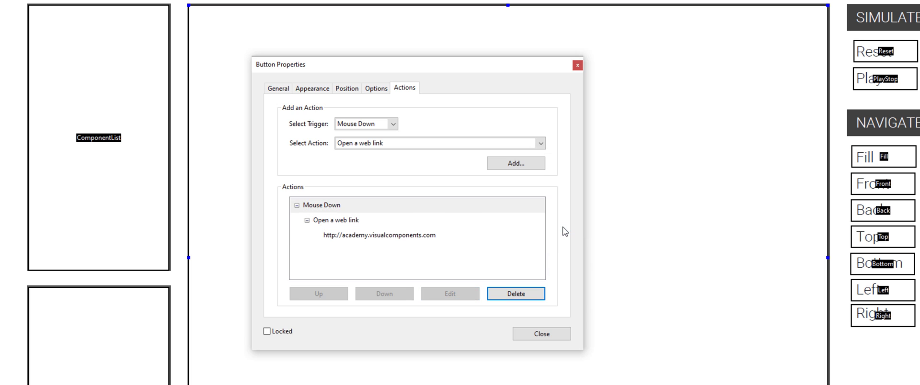
pyautogui.click(546, 337)
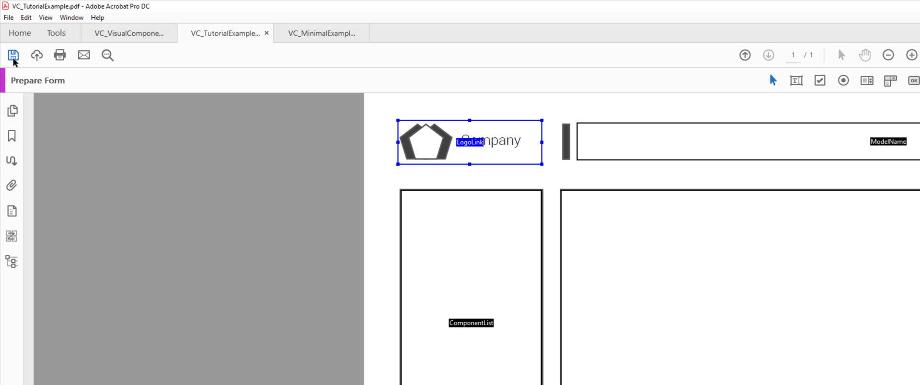
pyautogui.click(13, 56)
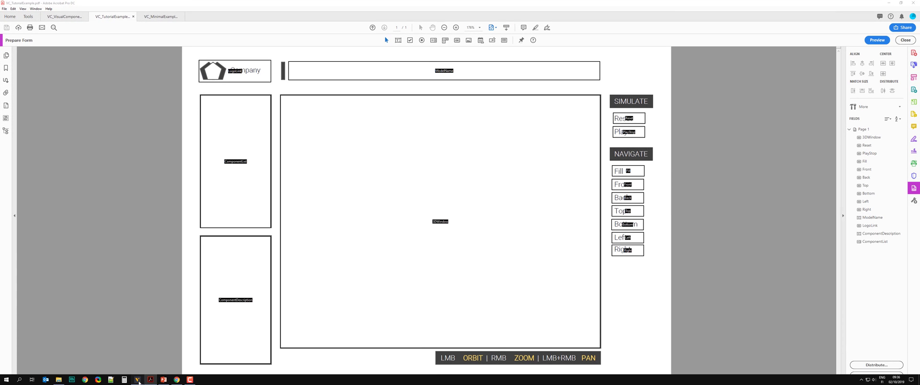
# Re-record the simulation with the TutorialExample template, replacing Machine tending.pdf
pyautogui.click(150, 380)
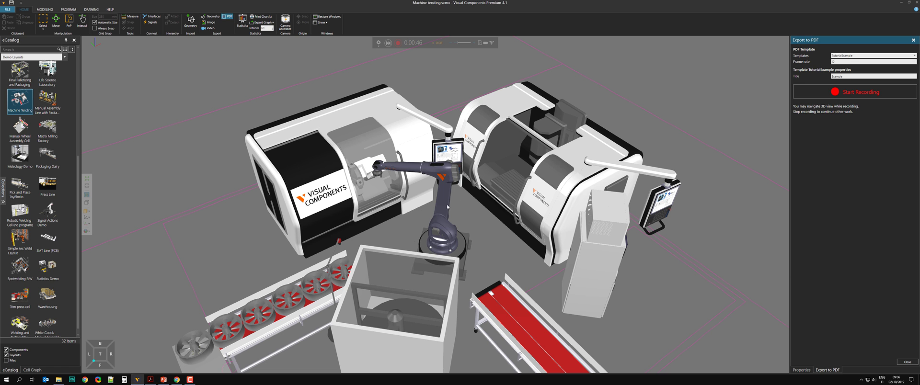
pyautogui.click(861, 94)
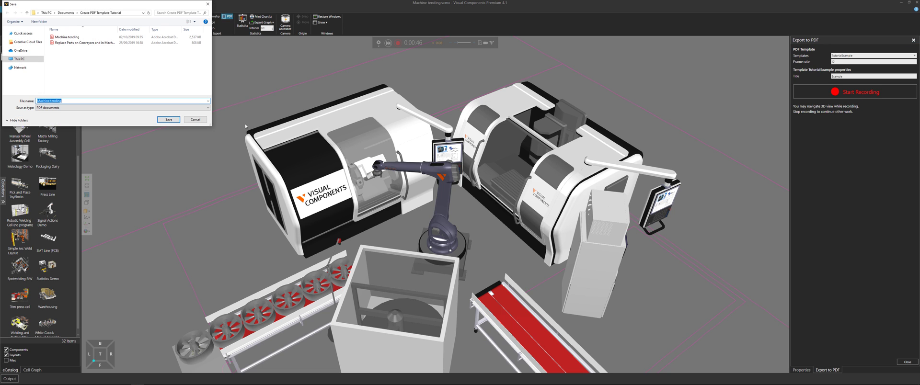
pyautogui.click(175, 120)
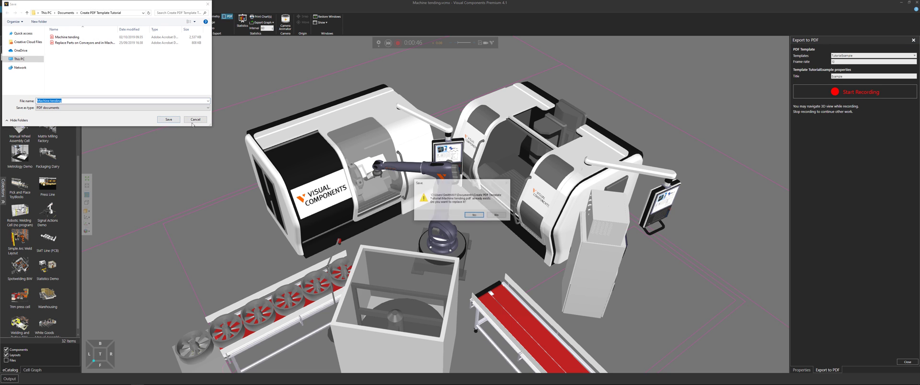
pyautogui.click(471, 215)
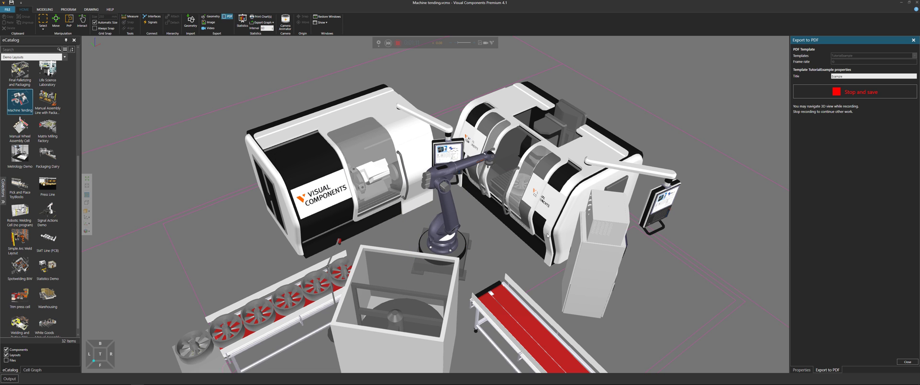
pyautogui.click(827, 94)
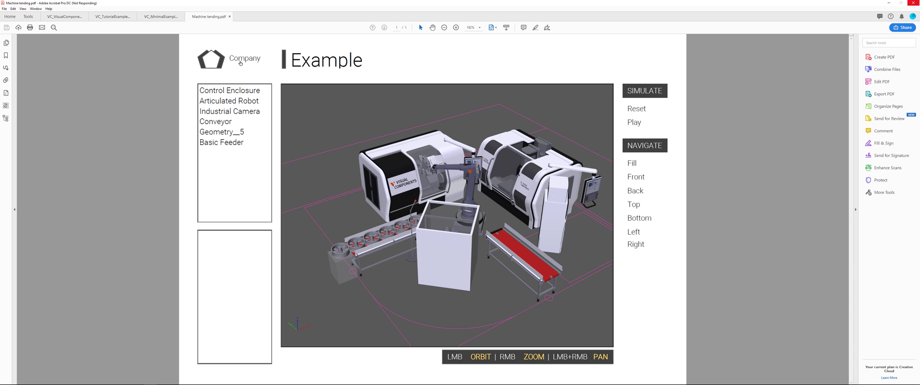
# Test the Company logo link in the exported PDF, then close Machine tending.pdf
pyautogui.click(240, 63)
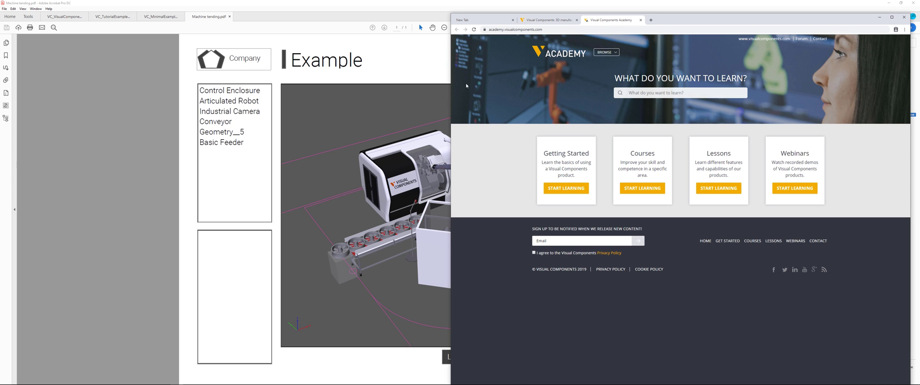
pyautogui.click(879, 18)
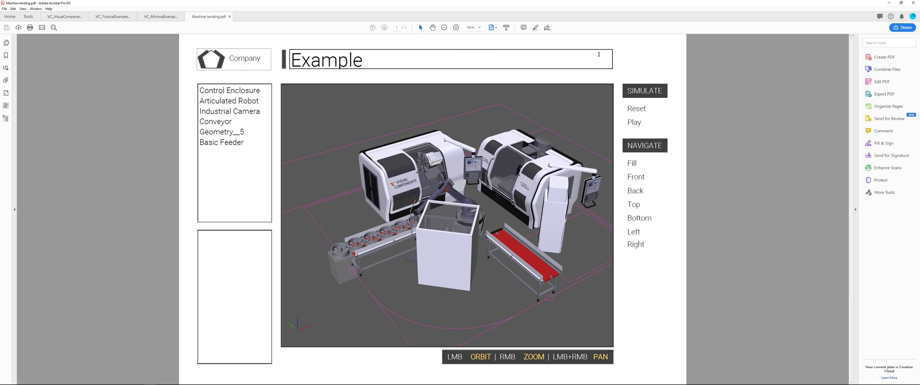
pyautogui.click(230, 17)
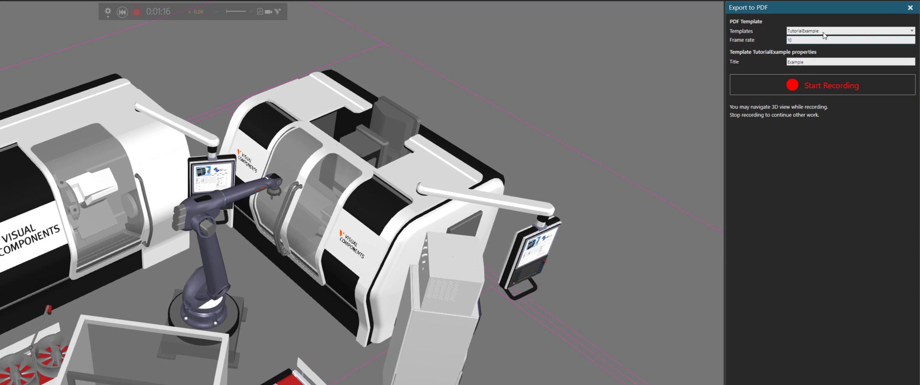
# Switch the PDF template to MinimalExample and record the simulation again, overwriting Machine tending.pdf
pyautogui.click(832, 38)
pyautogui.click(822, 39)
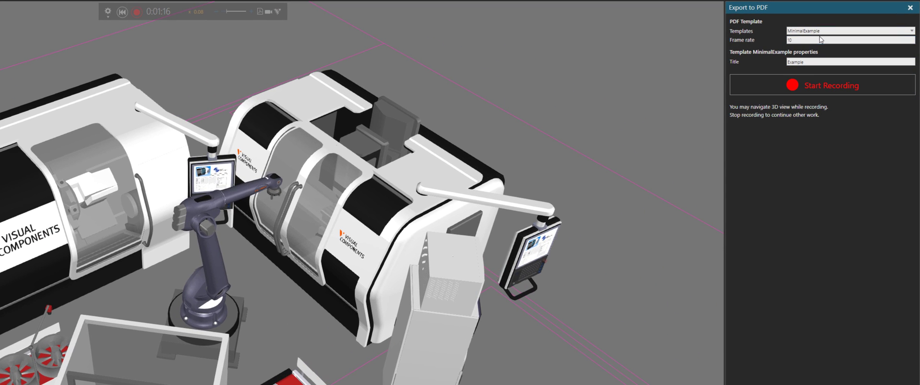
pyautogui.click(819, 93)
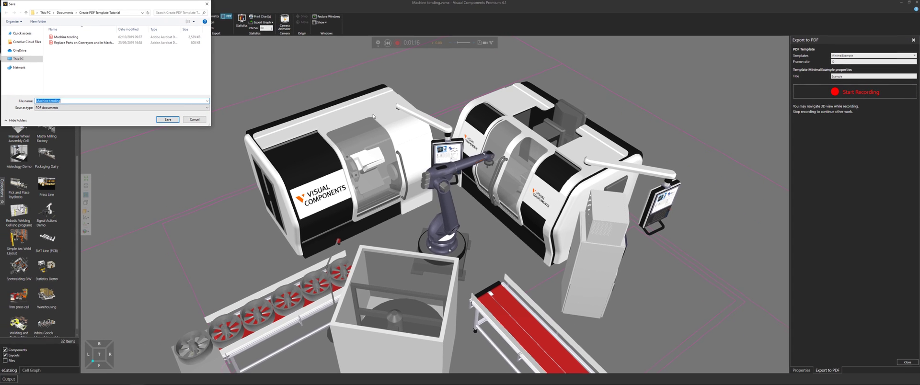
pyautogui.click(167, 119)
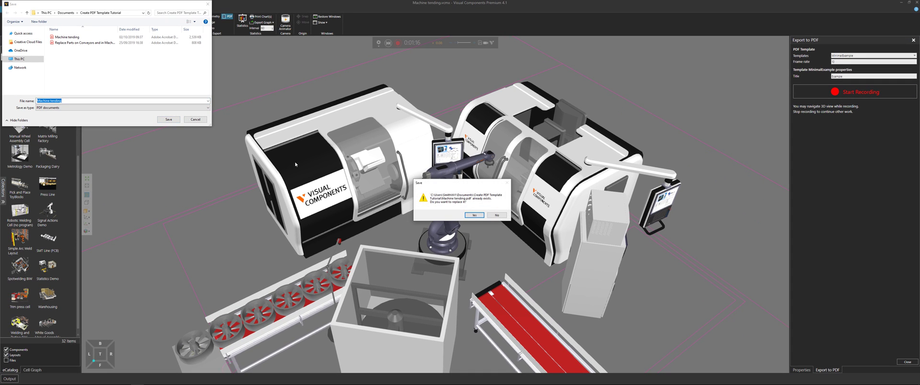
pyautogui.click(474, 215)
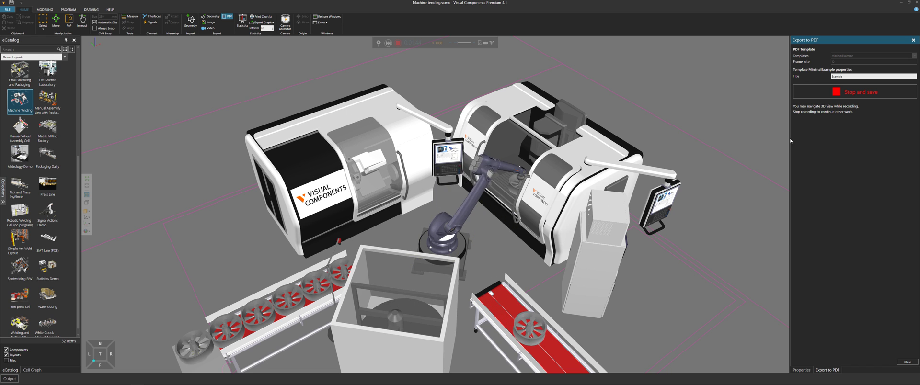
pyautogui.click(821, 93)
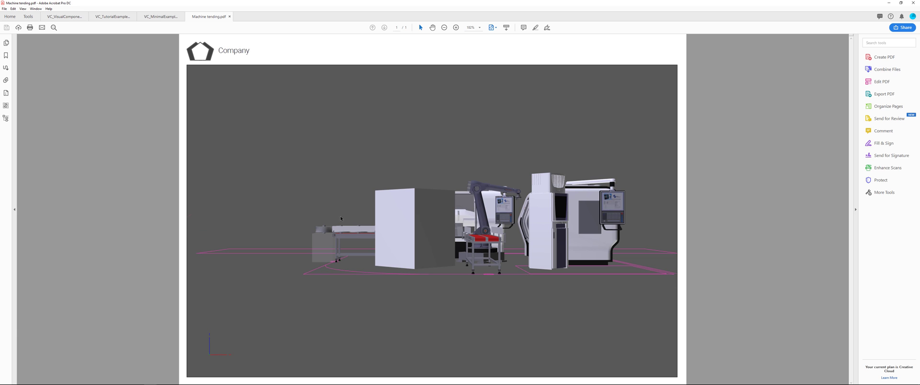
# Orbit and zoom the 3D model in the minimal-layout PDF, then bring up the Example Project presentation
pyautogui.moveTo(340, 218); pyautogui.dragTo(386, 250)
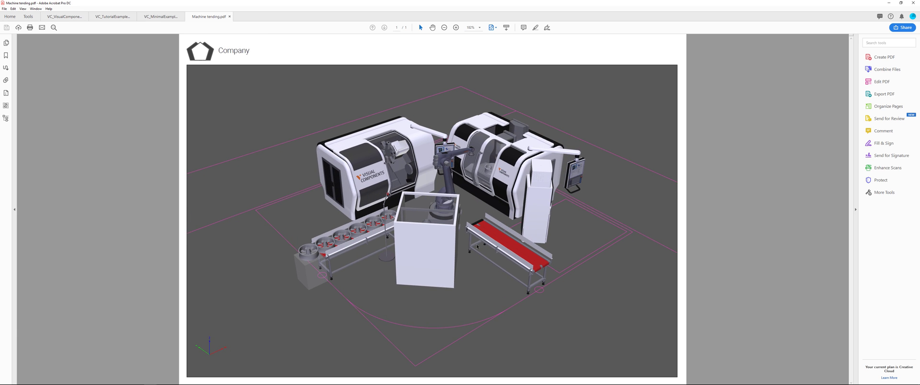
pyautogui.moveTo(448, 200); pyautogui.dragTo(391, 220)
pyautogui.scroll(5, 392, 221)
pyautogui.scroll(-10, 392, 220)
pyautogui.scroll(8, 439, 209)
pyautogui.scroll(-5, 439, 209)
pyautogui.scroll(5, 440, 201)
pyautogui.scroll(-5, 440, 201)
pyautogui.scroll(4, 433, 172)
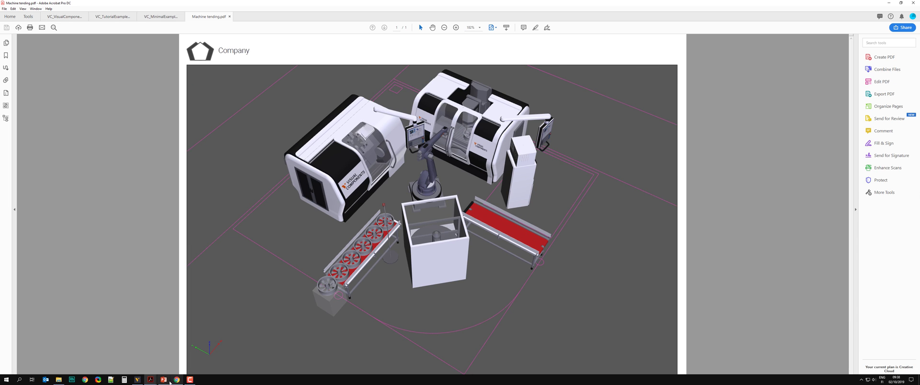
pyautogui.click(163, 380)
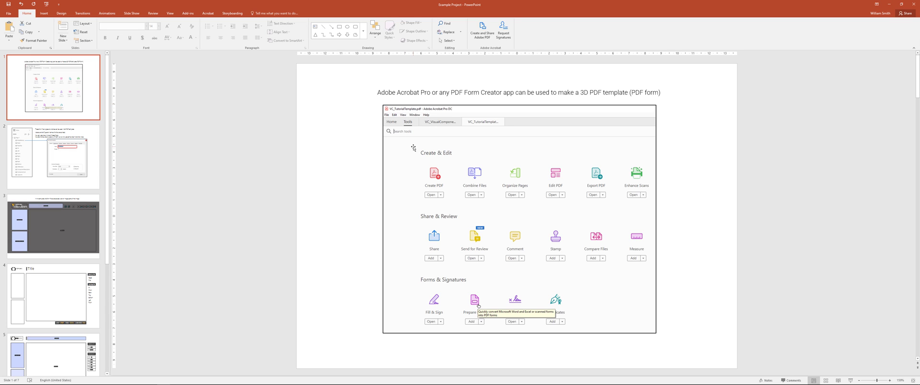
# Move to slide 3, showing form fields such as ModelName and 3DWindow over the template image
pyautogui.scroll(-1, 287, 159)
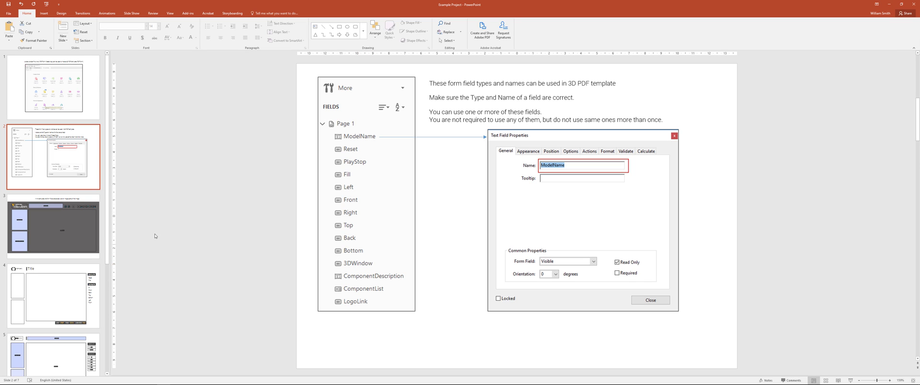
pyautogui.click(96, 229)
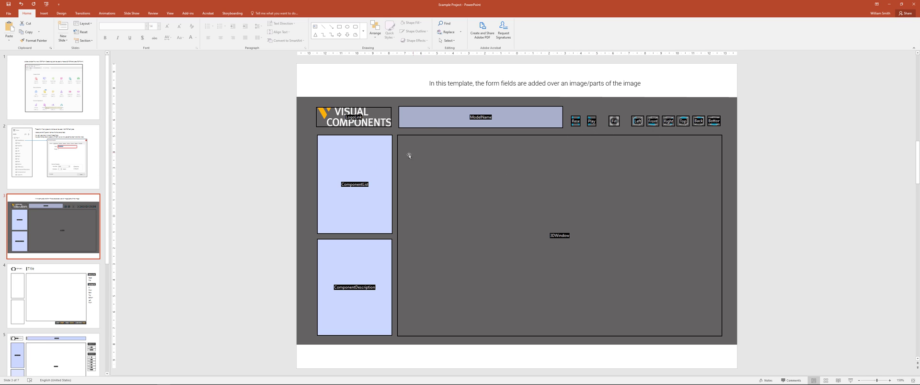
# Step through slides 4, 5 and 6, ending on the VC_ prefix and My Templates > PDFs rule
pyautogui.click(68, 296)
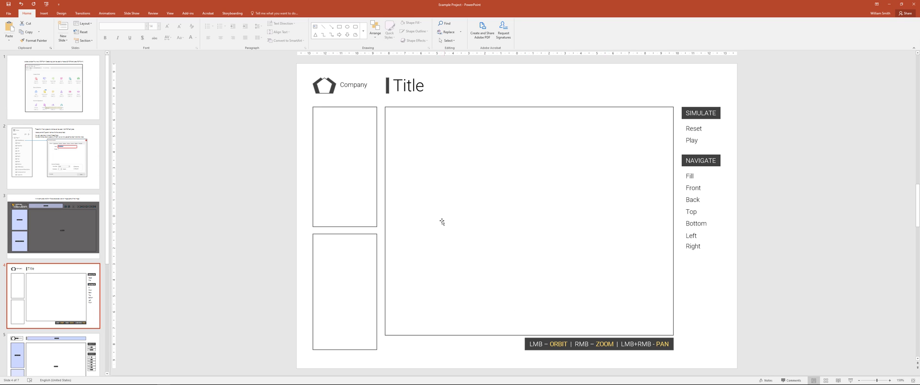
pyautogui.scroll(-3, 51, 306)
pyautogui.click(53, 239)
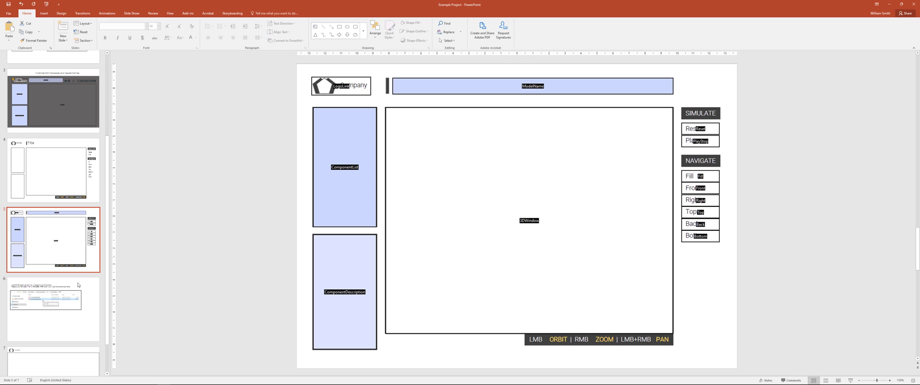
pyautogui.click(64, 293)
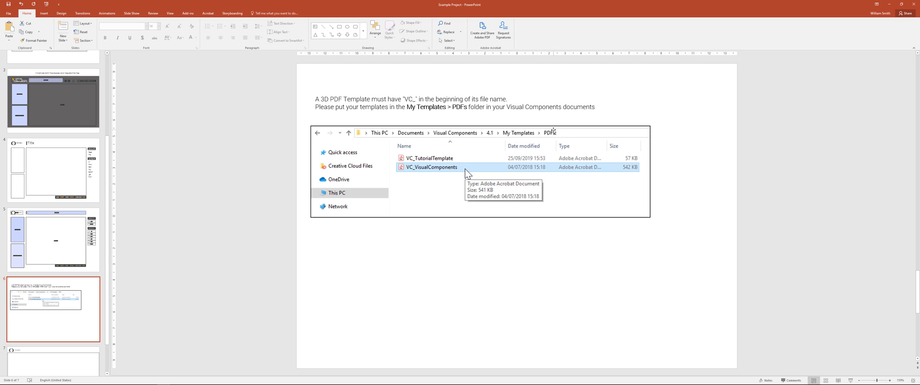
# Show the My Templates > PDFs folder holding VC_MinimalExample, VC_TutorialExample and VC_VisualComponents
pyautogui.scroll(-1, 72, 240)
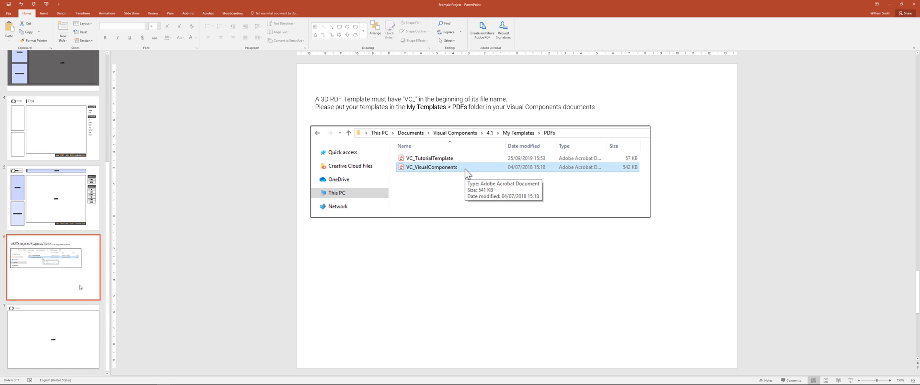
pyautogui.moveTo(85, 381)
pyautogui.click(58, 380)
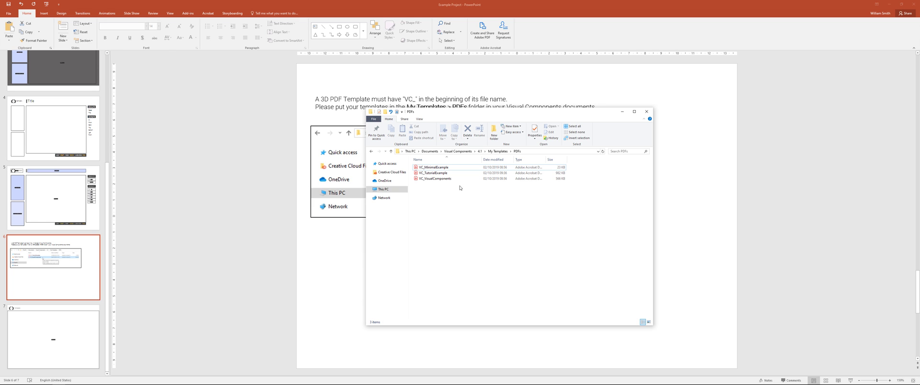
# In Visual Components, review the Templates list and keep MinimalExample selected
pyautogui.click(150, 379)
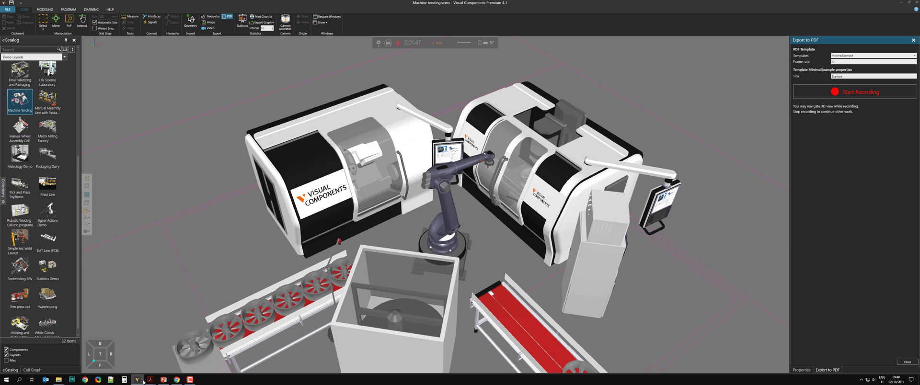
pyautogui.click(848, 57)
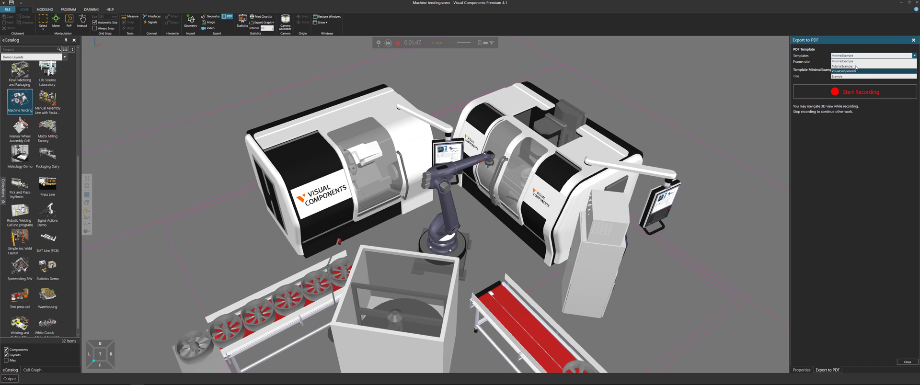
pyautogui.click(845, 156)
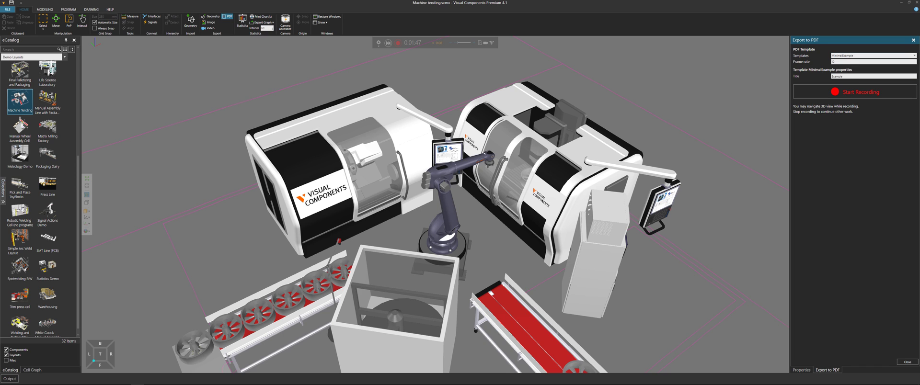
# Return to the presentation and show slide 7, the minimal template with one 3DWindow field
pyautogui.click(163, 381)
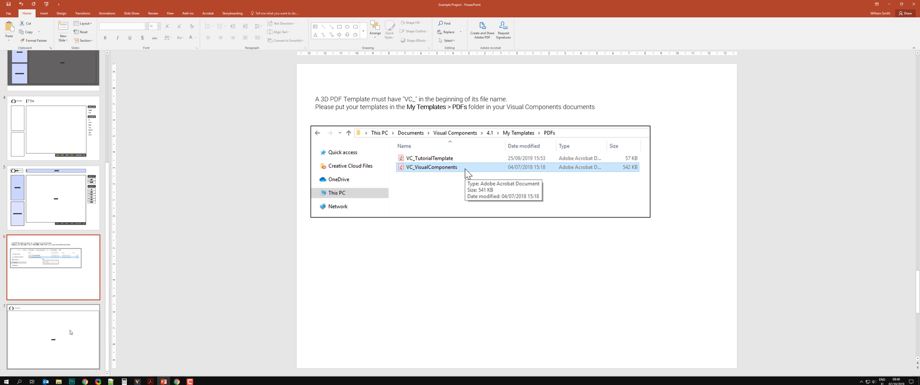
pyautogui.click(70, 332)
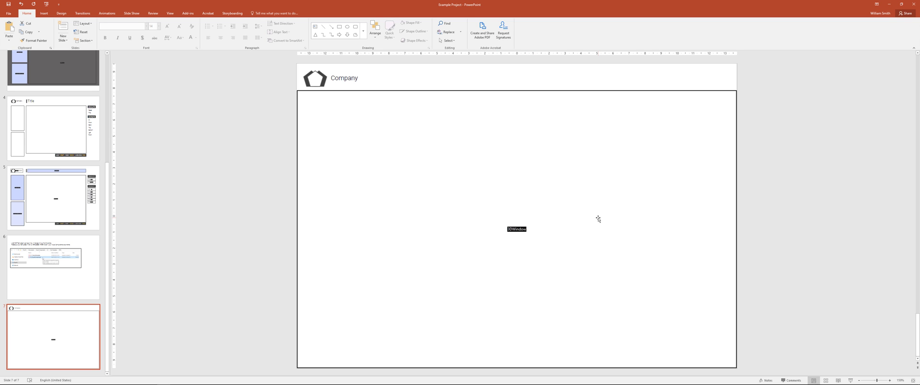
# Minimize PowerPoint to reveal the Machine Tending layout in Visual Components
pyautogui.click(888, 6)
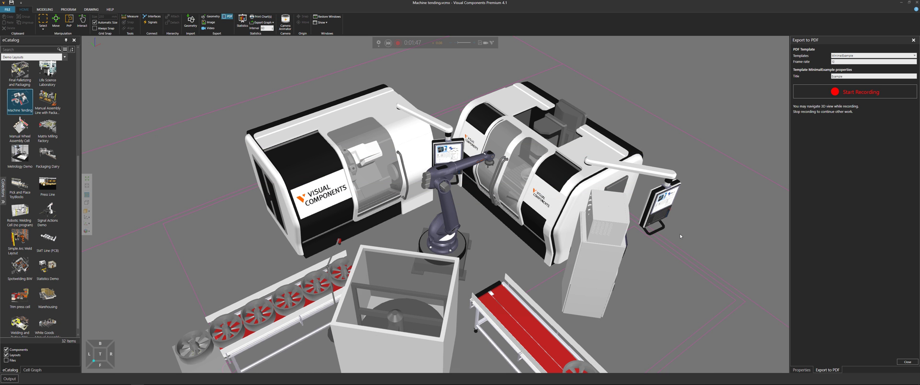